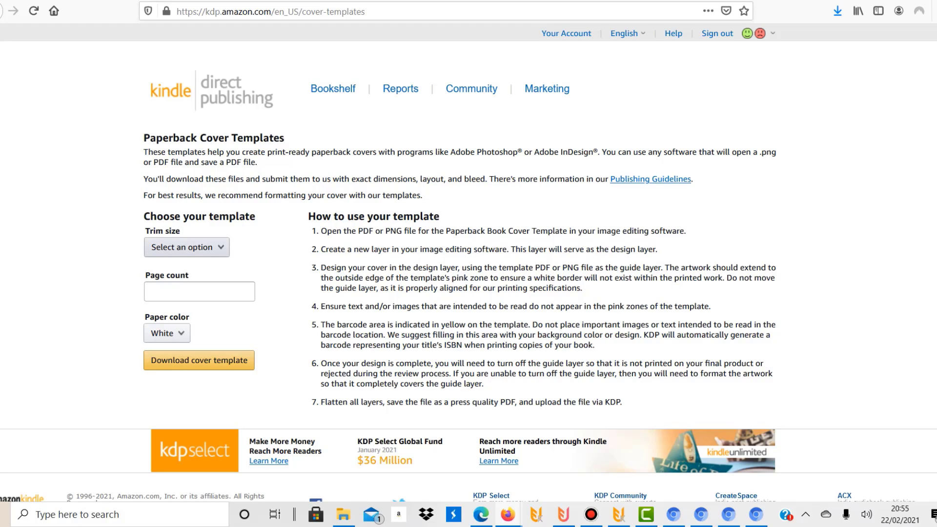
# Step: Configure a 6 x 9 in paperback cover template with 140 pages on white paper, and select its PDF and PNG files
pyautogui.click(186, 247)
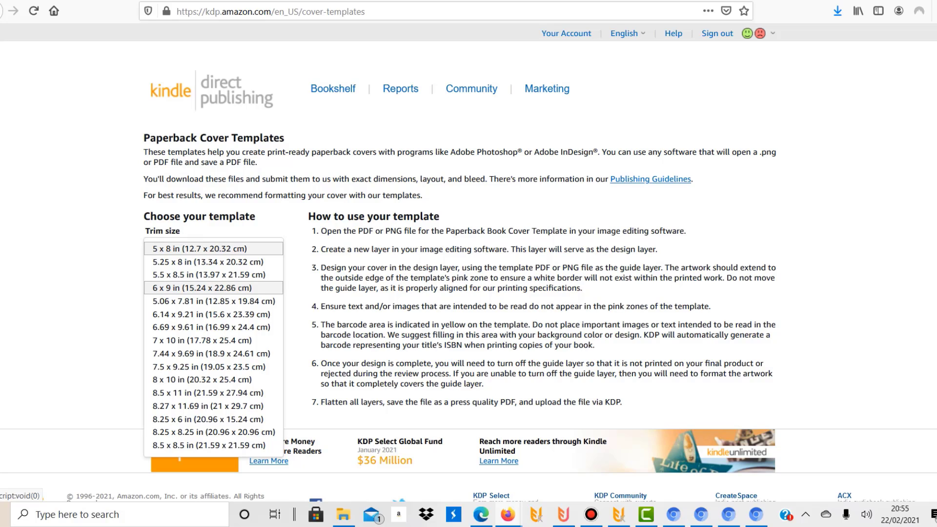
pyautogui.click(202, 287)
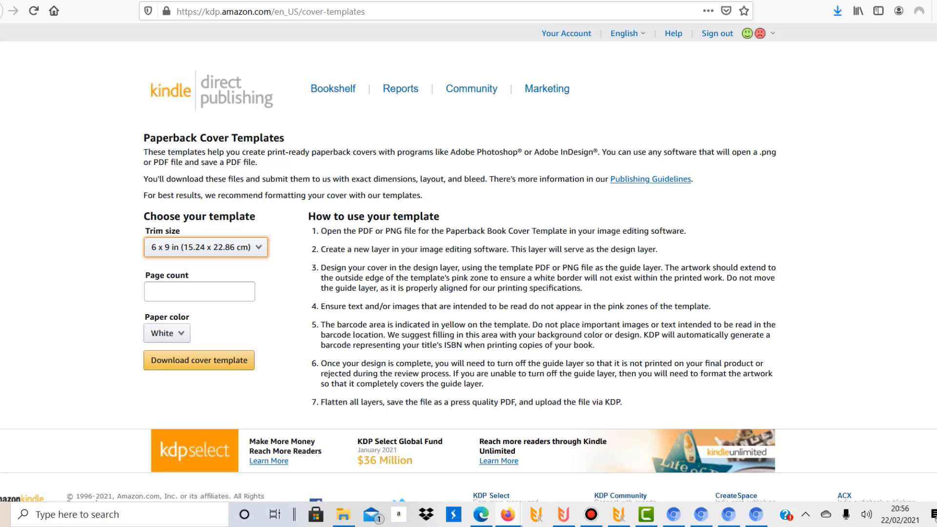
pyautogui.click(199, 291)
pyautogui.write('140')
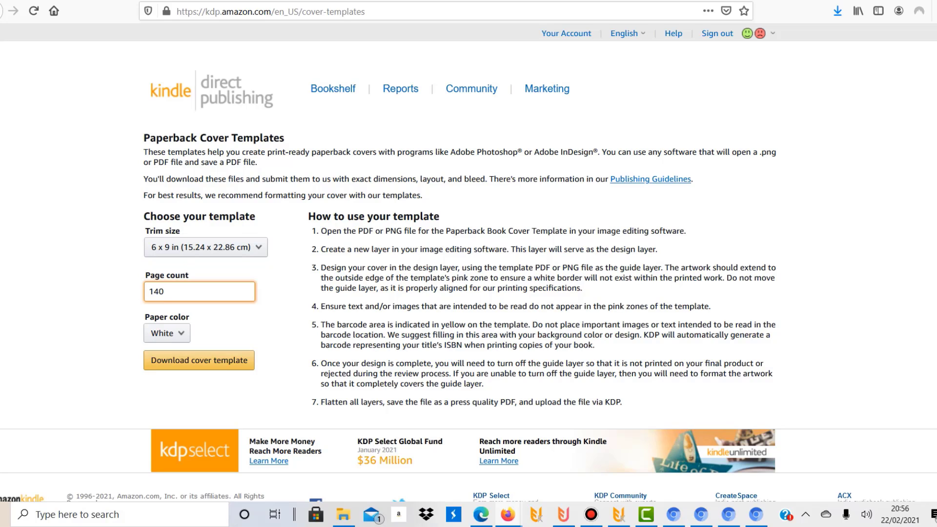
pyautogui.click(166, 333)
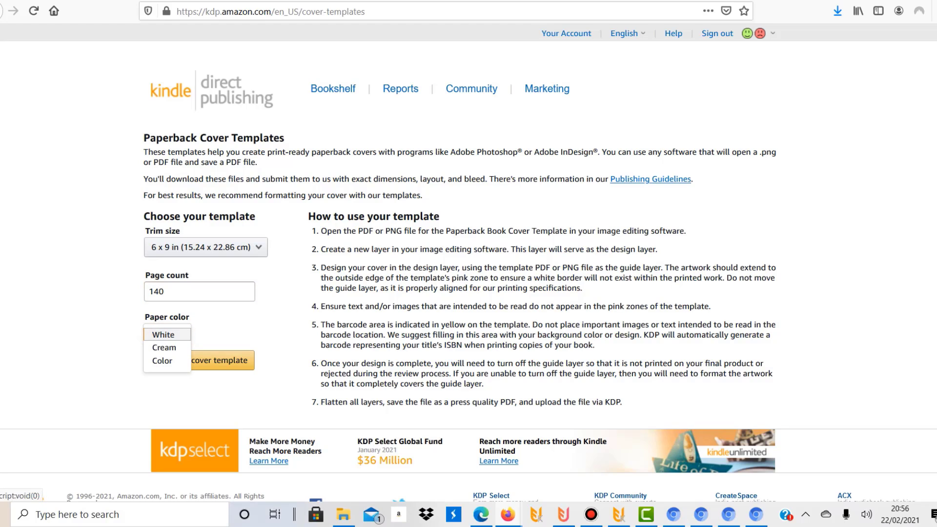
pyautogui.click(166, 335)
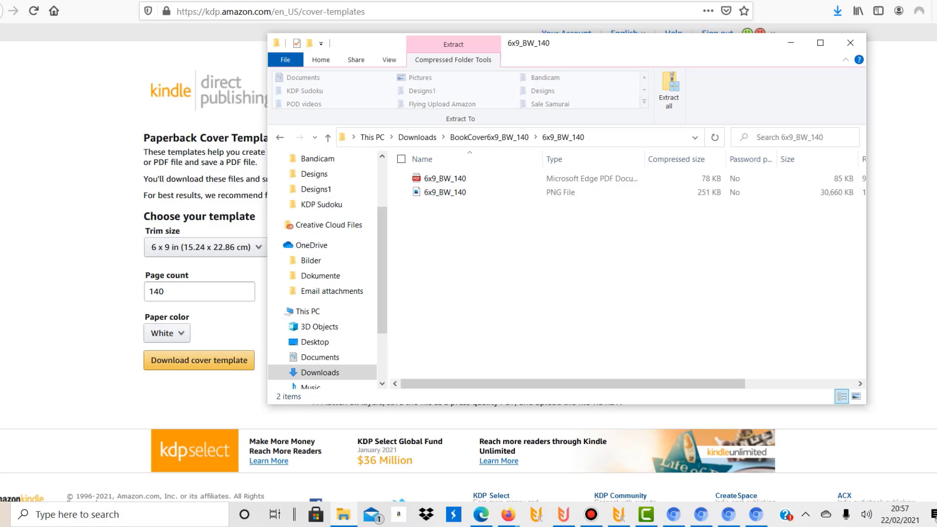
pyautogui.moveTo(496, 239); pyautogui.dragTo(425, 164)
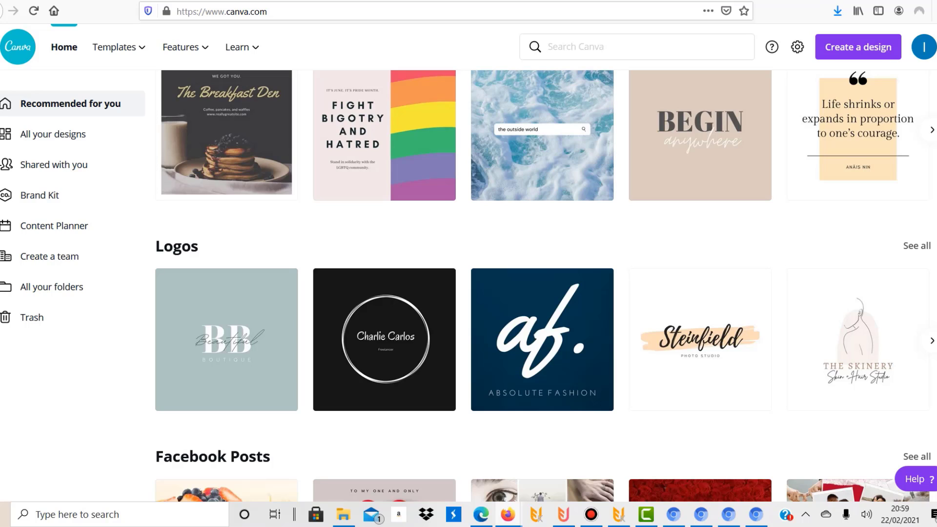
# Step: Check the template PNG's pixel dimensions in the Downloads folder and create a custom-size Canva design of 3770 x 2775 px
pyautogui.click(858, 47)
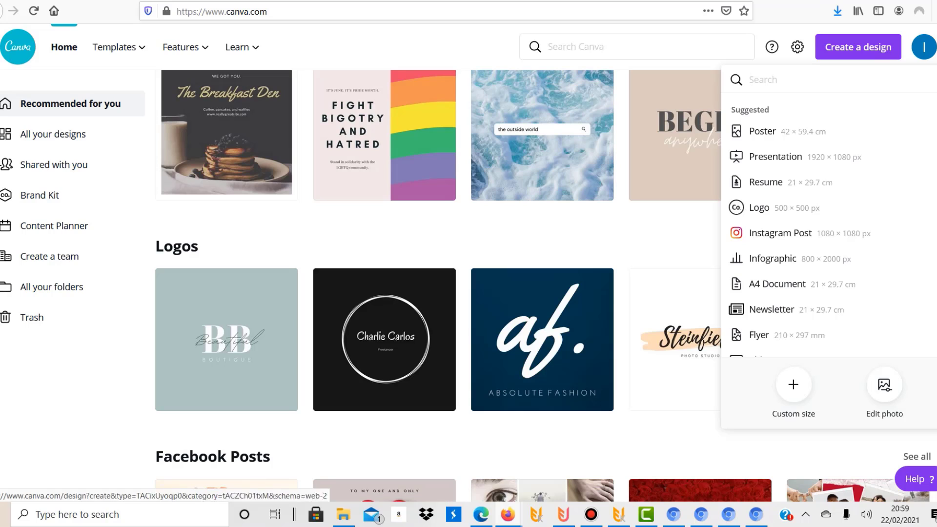
pyautogui.click(794, 385)
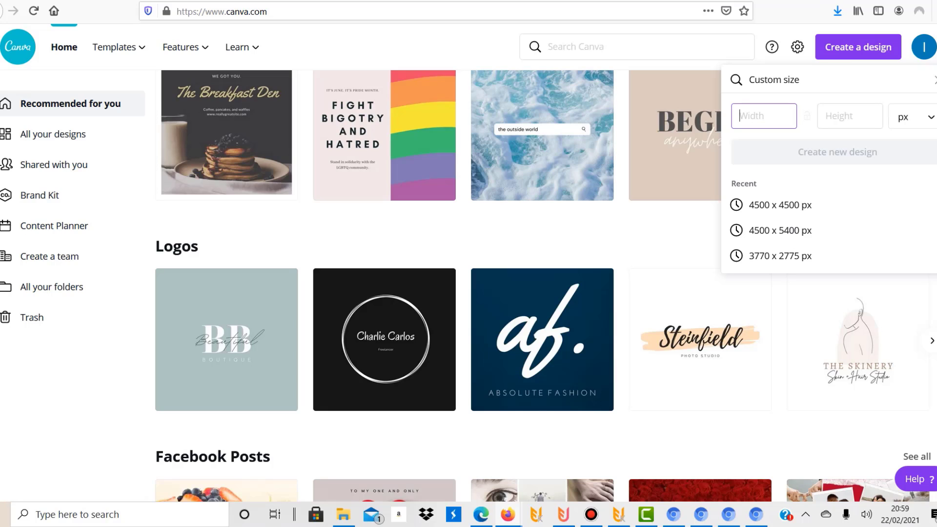
pyautogui.click(911, 117)
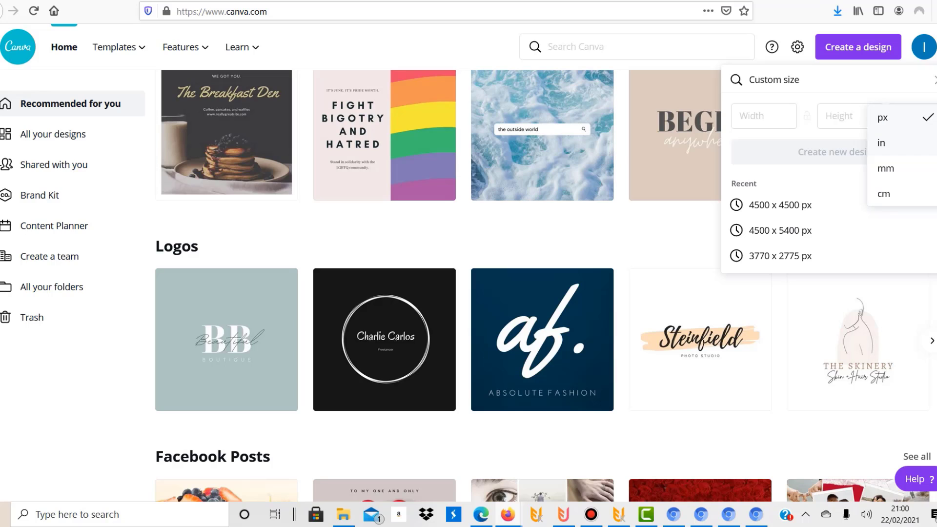
pyautogui.click(899, 117)
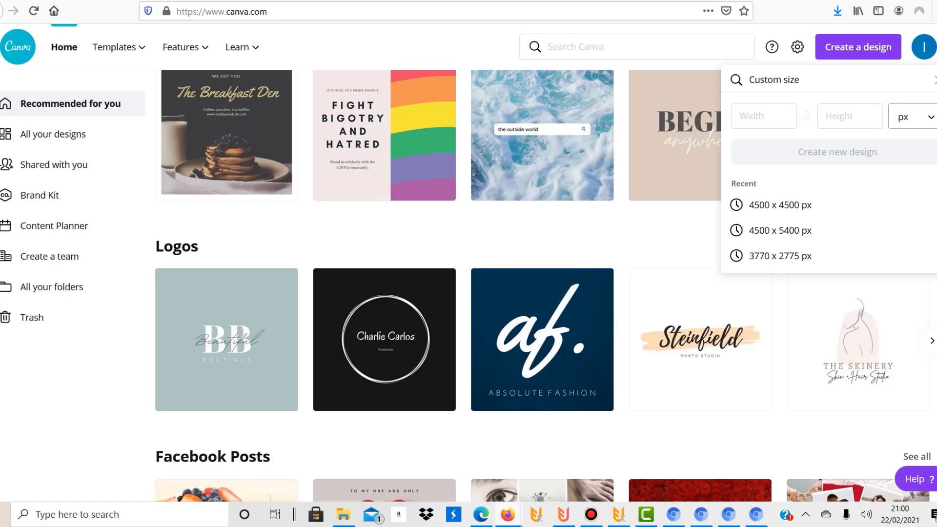
pyautogui.click(344, 514)
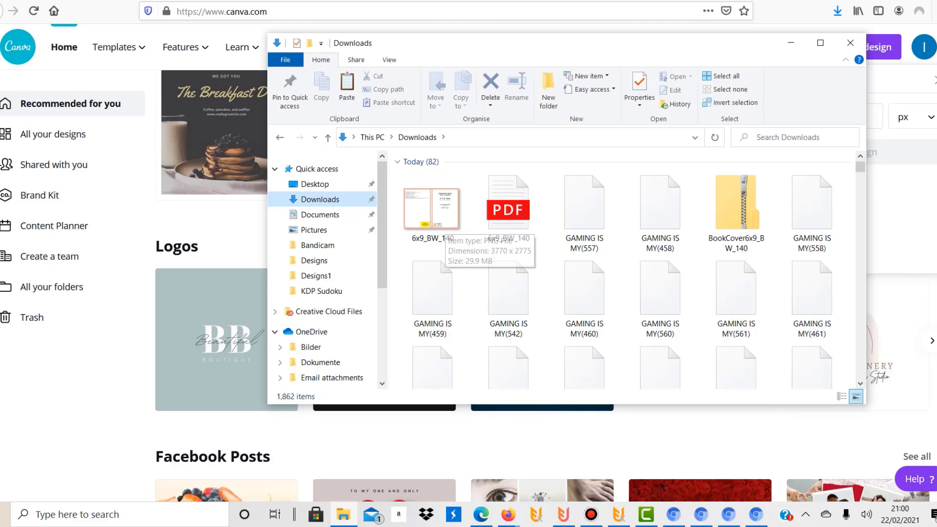
pyautogui.moveTo(778, 38); pyautogui.dragTo(609, 166)
pyautogui.click(780, 256)
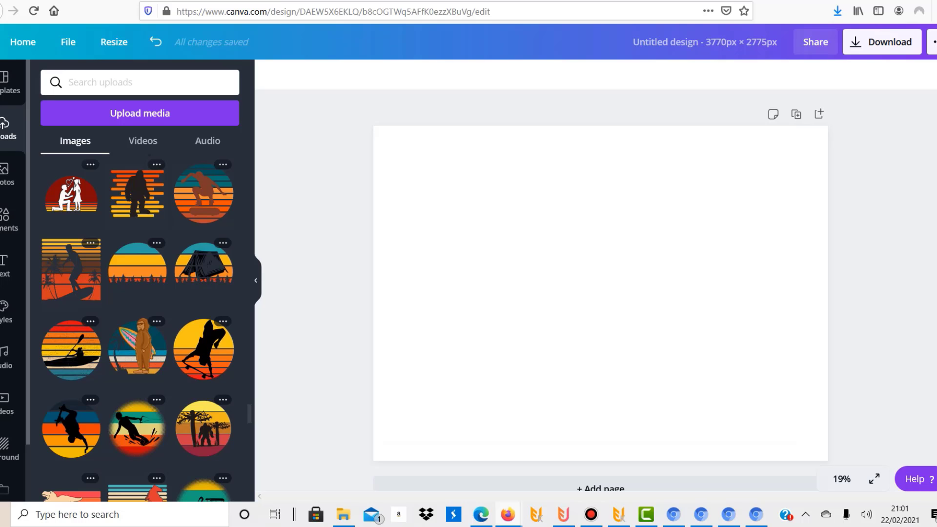
# Step: Place the uploaded paperback cover template image on the blank page and enlarge it to fill the whole page
pyautogui.scroll(10, 140, 327)
pyautogui.scroll(-8, 139, 327)
pyautogui.scroll(-15, 146, 327)
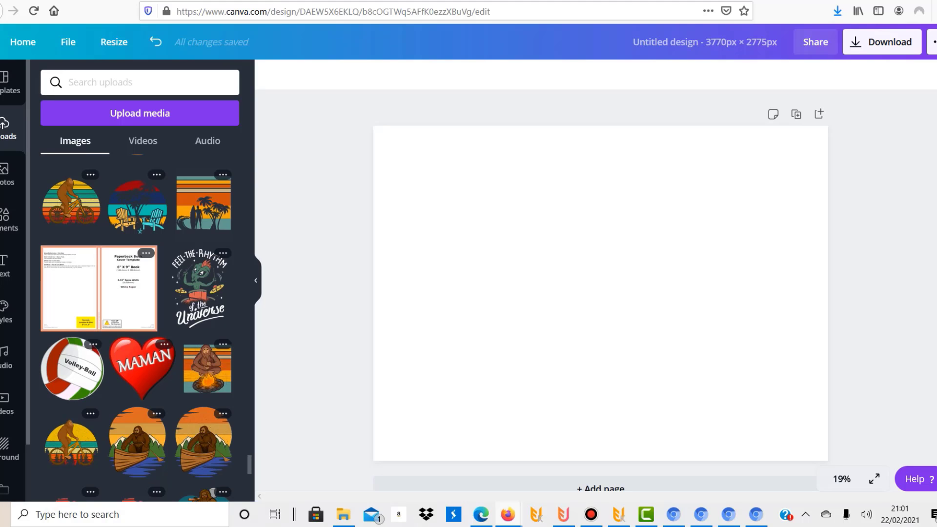
pyautogui.click(99, 288)
pyautogui.moveTo(601, 294); pyautogui.dragTo(539, 248)
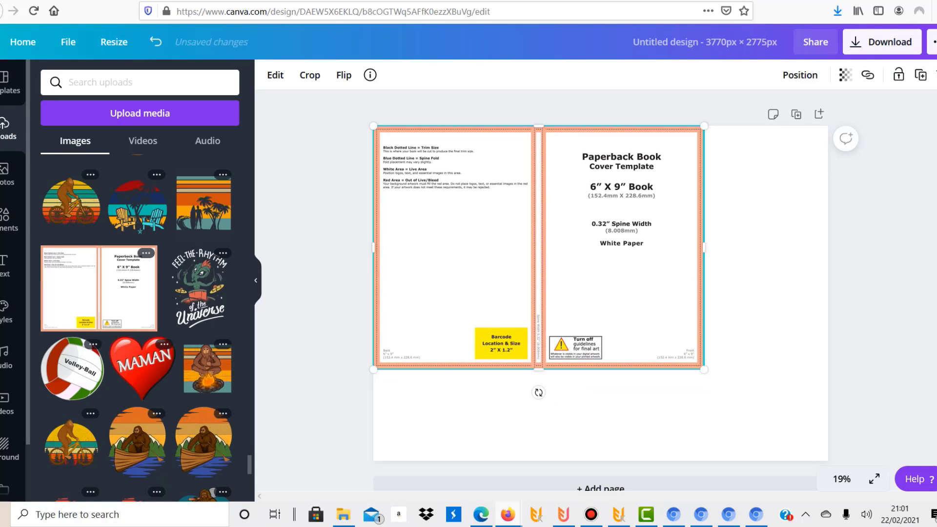
pyautogui.moveTo(704, 370); pyautogui.dragTo(828, 461)
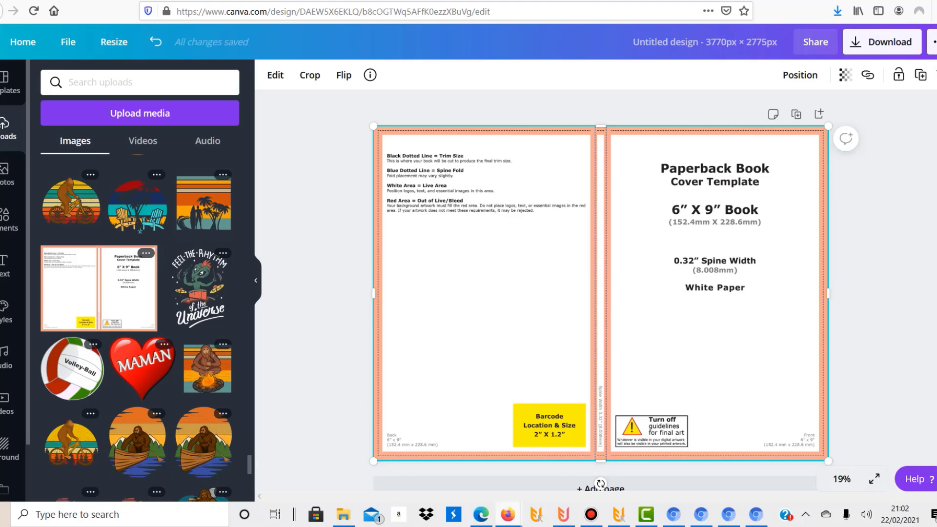
# Step: Add the COFFEE PLEASE text at size 229 to the upper front cover and the Stay Fearless text centred below it
pyautogui.click(5, 265)
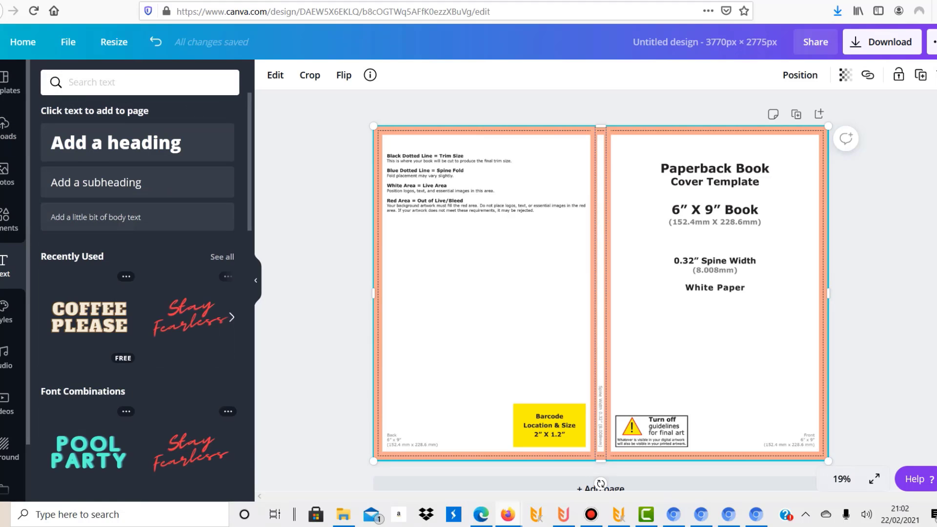
pyautogui.click(89, 317)
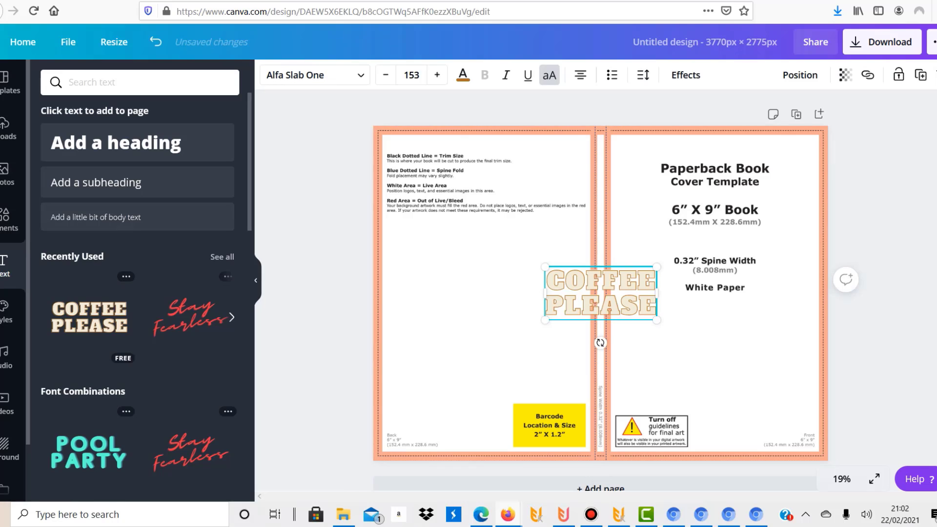
pyautogui.moveTo(576, 281); pyautogui.dragTo(666, 166)
pyautogui.moveTo(747, 205); pyautogui.dragTo(805, 233)
pyautogui.moveTo(720, 196); pyautogui.dragTo(715, 202)
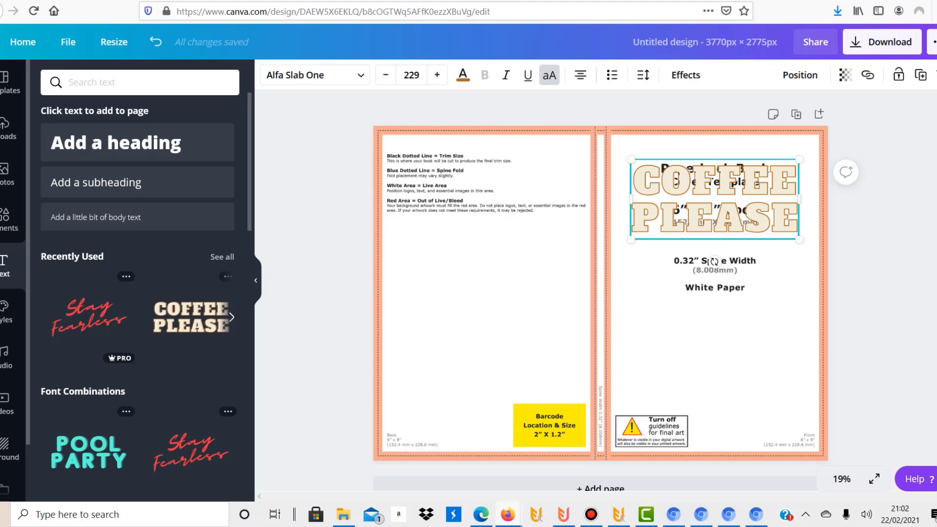
pyautogui.moveTo(600, 293); pyautogui.dragTo(715, 293)
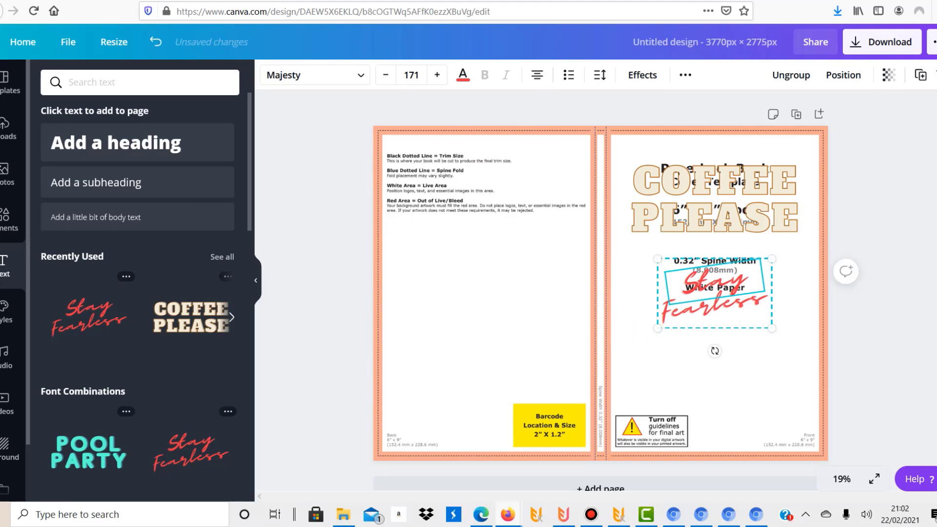
# Step: Add the multicoloured Bitcoin coin graphic to the middle of the back cover, above the barcode area
pyautogui.click(8, 220)
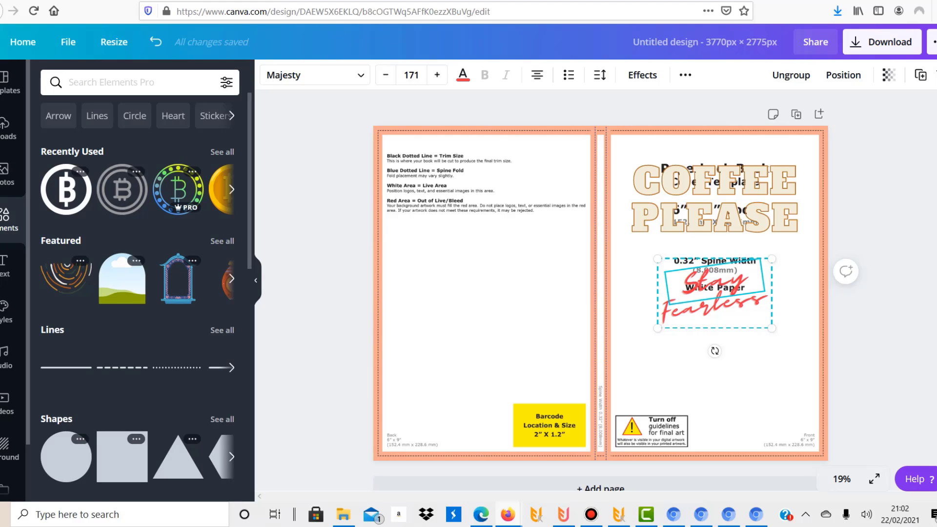
pyautogui.click(178, 189)
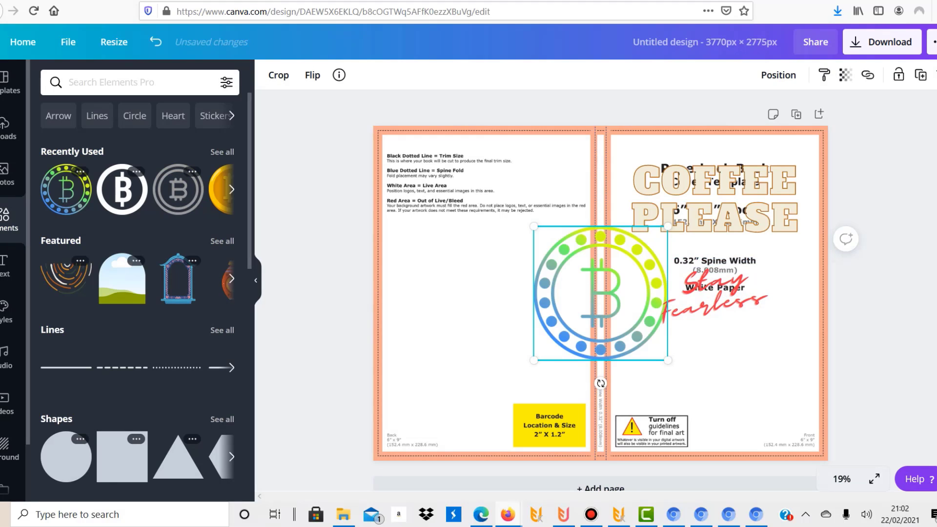
pyautogui.moveTo(600, 293); pyautogui.dragTo(483, 299)
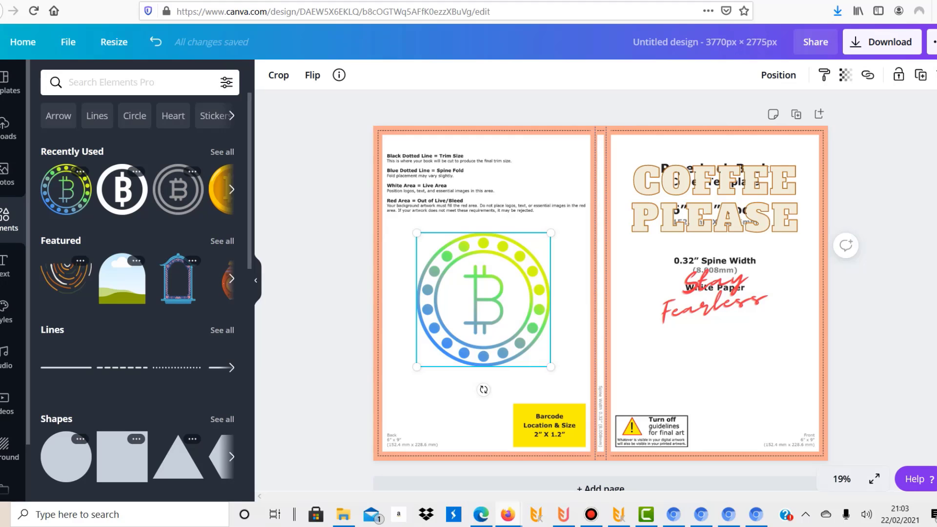
pyautogui.moveTo(484, 299); pyautogui.dragTo(483, 278)
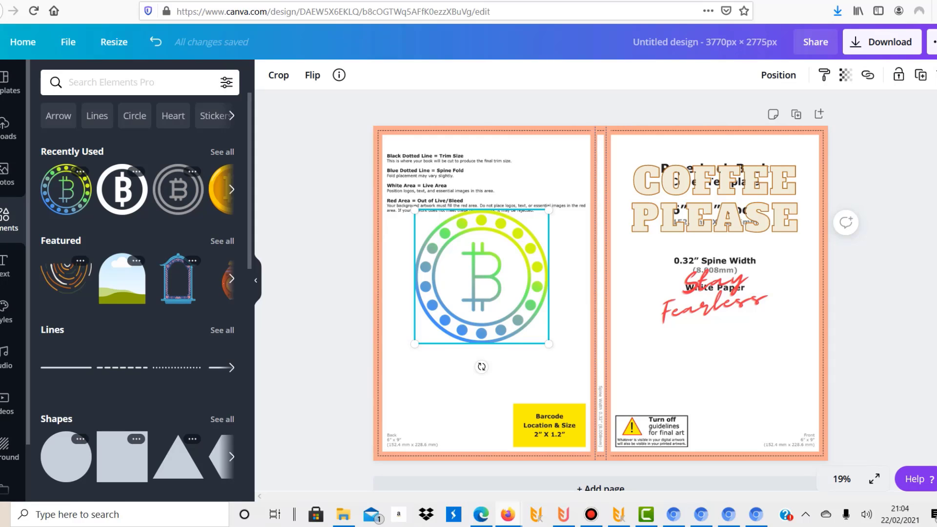
# Step: Delete the cover template guide image from behind the artwork and open the download options
pyautogui.click(697, 403)
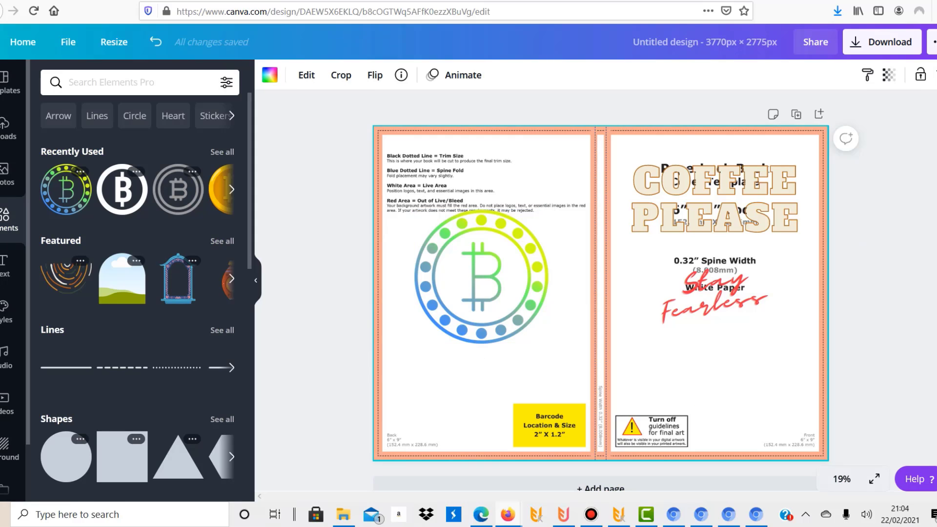
pyautogui.press('Delete')
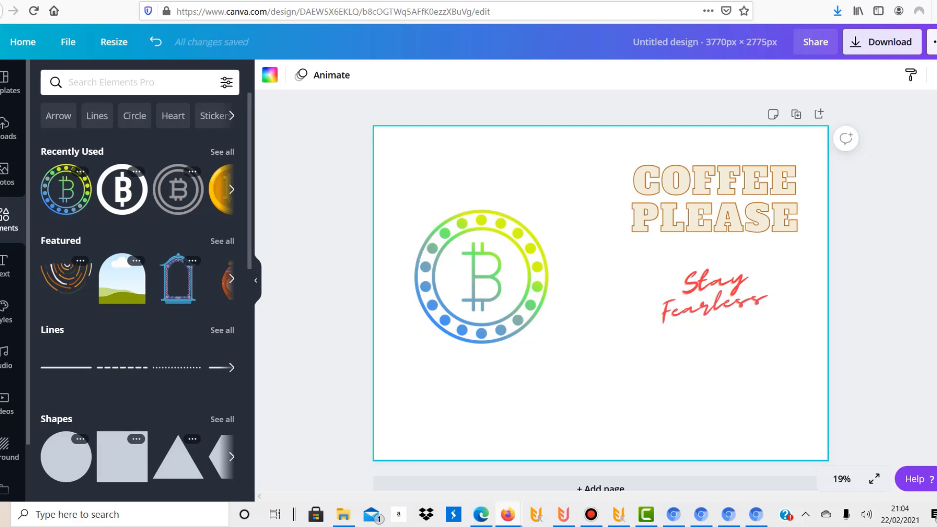
pyautogui.click(883, 42)
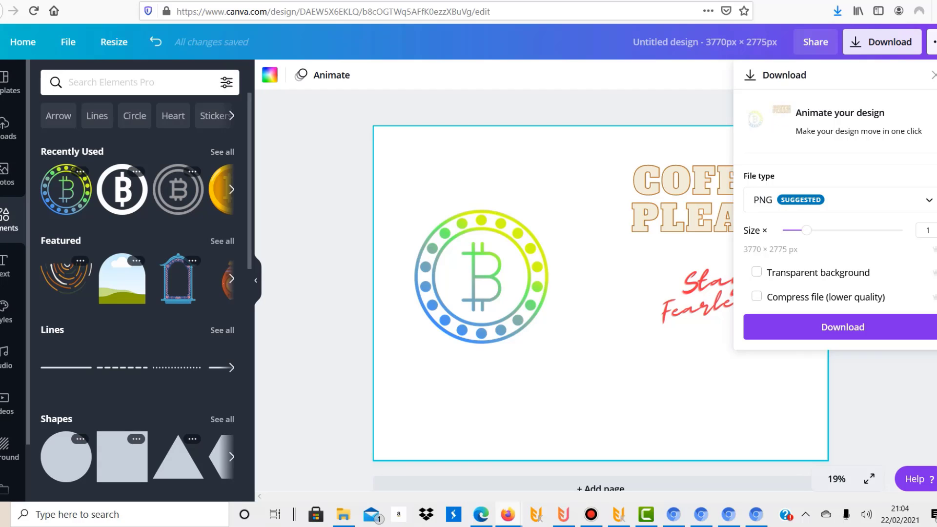
# Step: Set the page background to the orange default colour and review the PNG download options without downloading
pyautogui.click(270, 75)
pyautogui.click(187, 293)
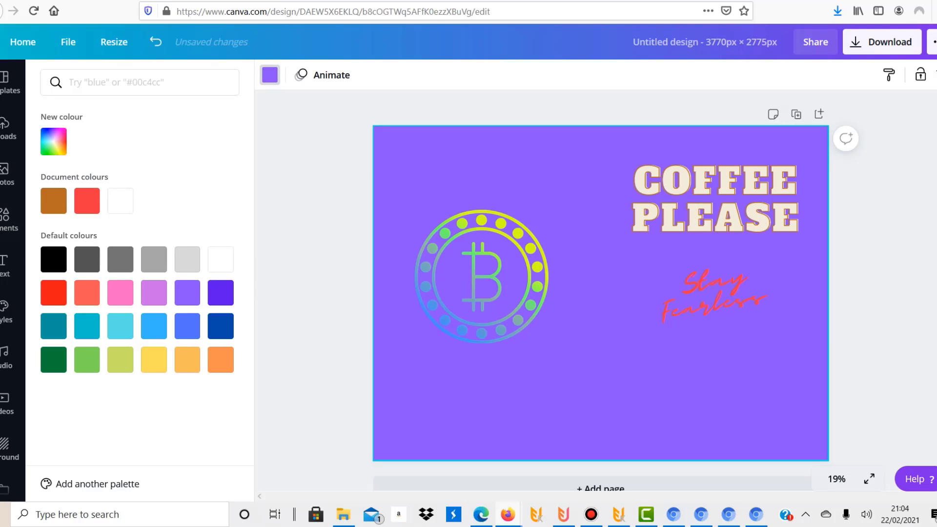
pyautogui.click(221, 360)
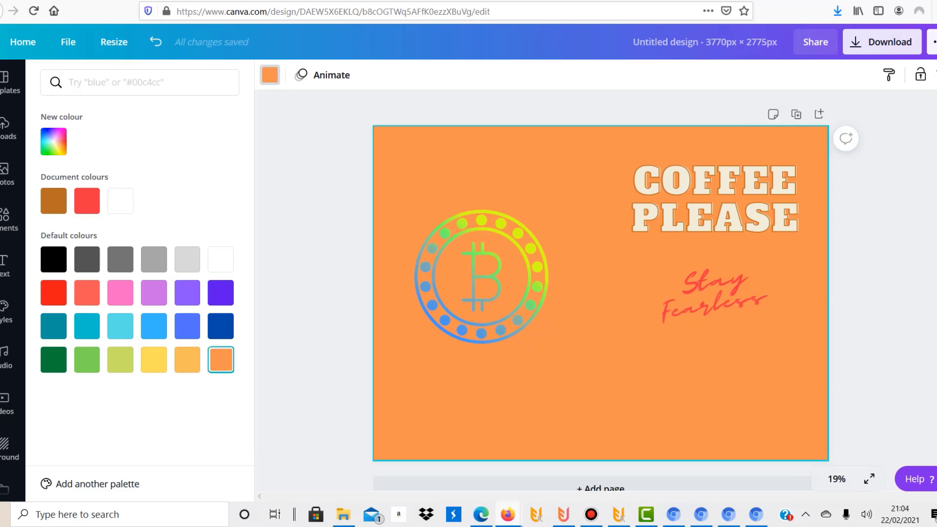
pyautogui.click(883, 42)
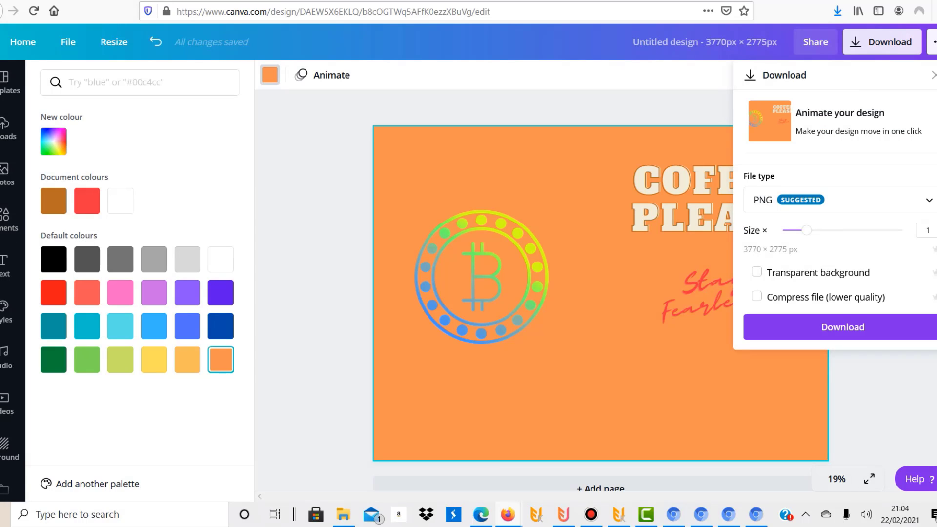
pyautogui.click(600, 380)
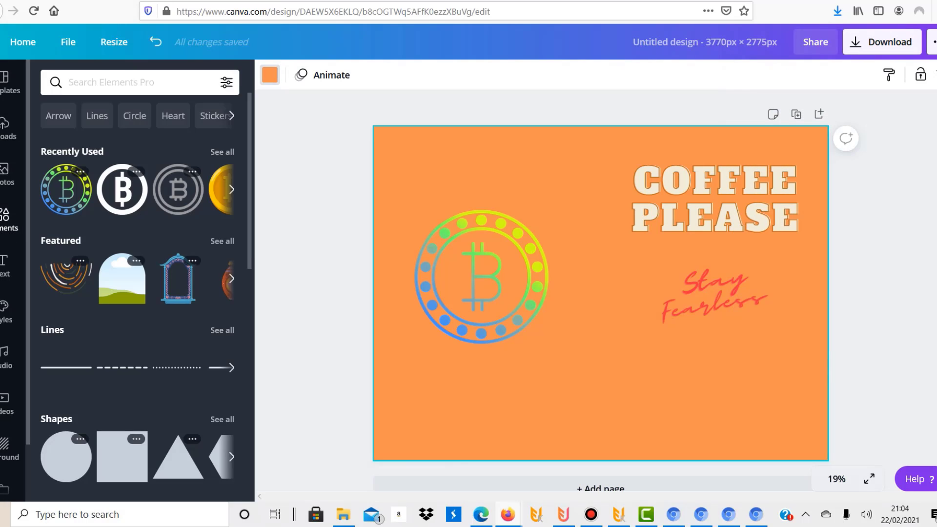